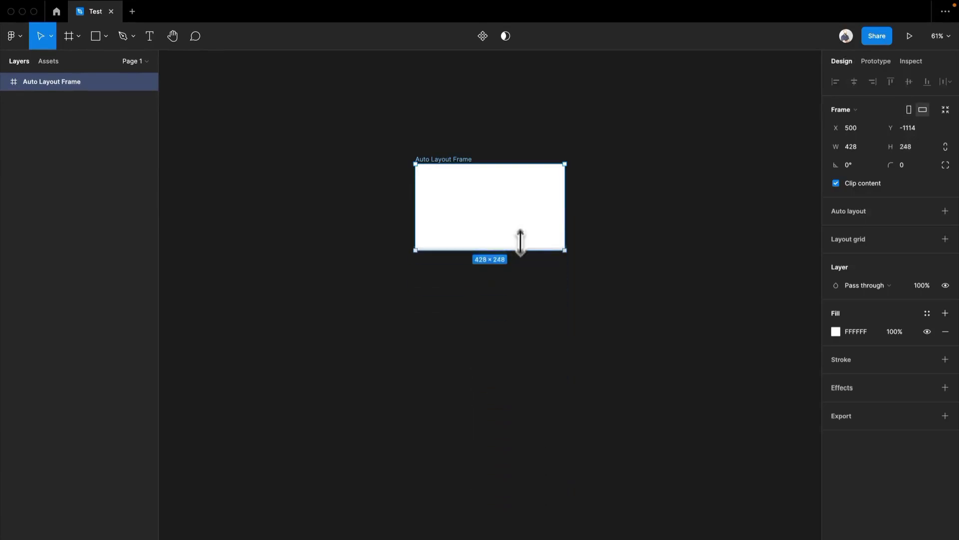
Draw a 428 × 142 frame directly below the Auto Layout Frame and rename it Regular Frame
left_click(511, 306)
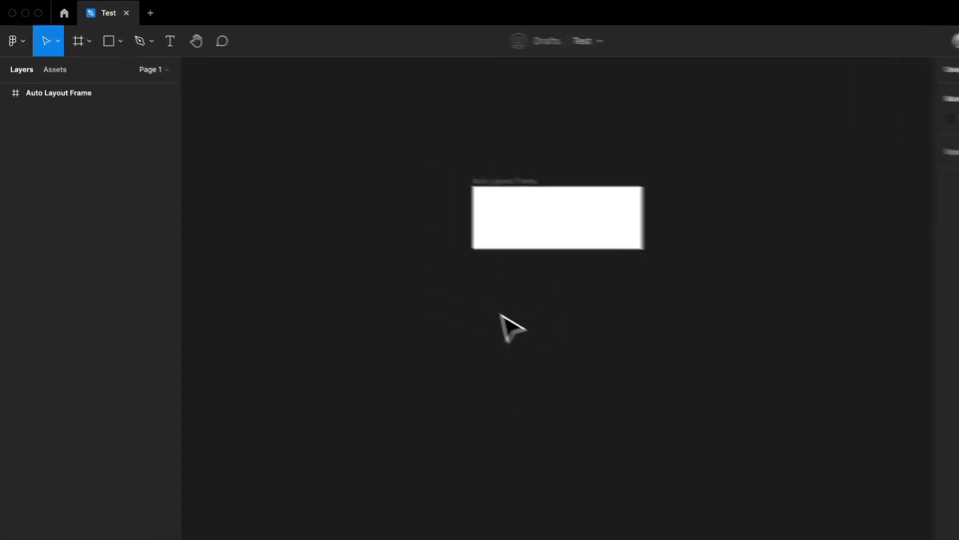
key("f")
left_click_drag(416, 238, 526, 298)
mouse_move(820, 464)
left_mouse_down()
mouse_move(876, 448)
mouse_move(865, 445)
left_mouse_up()
key("super+r")
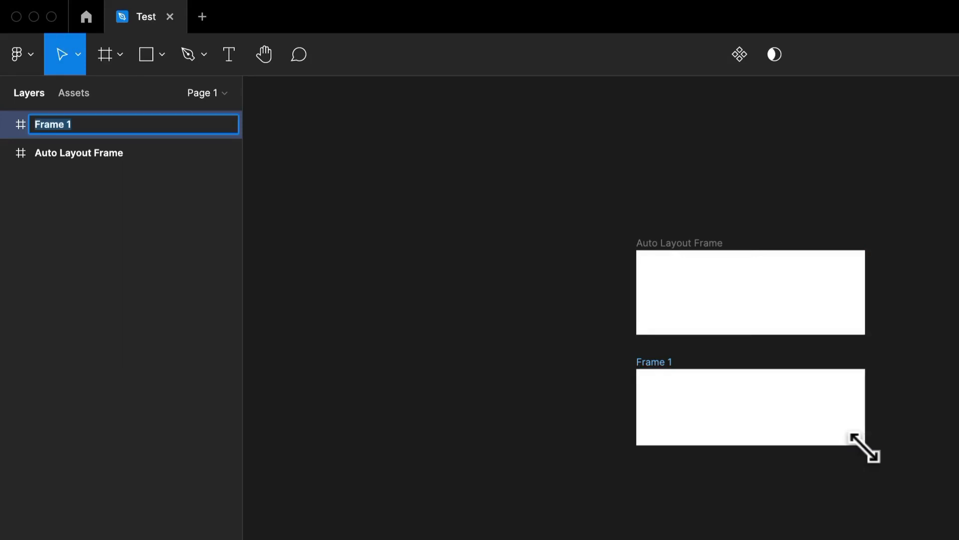
type("Regular")
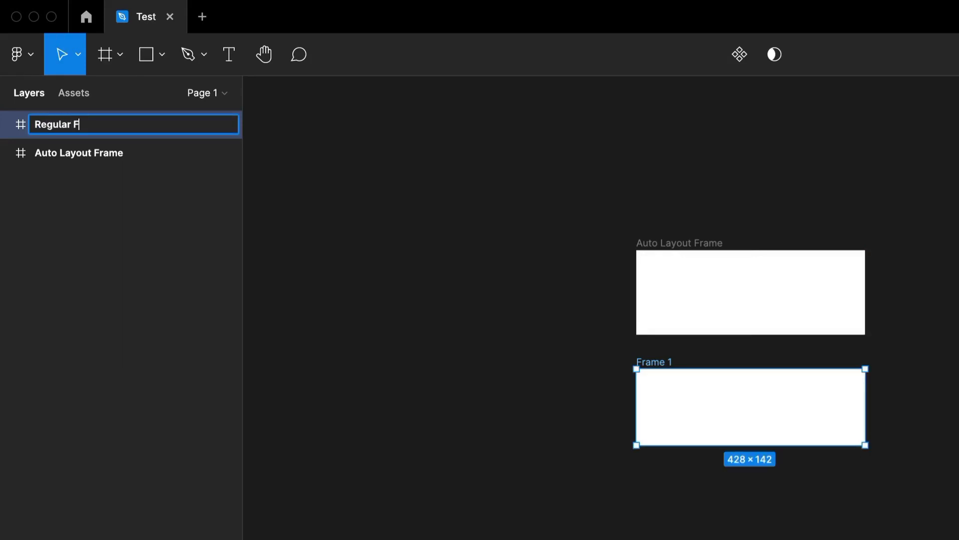
key("Return")
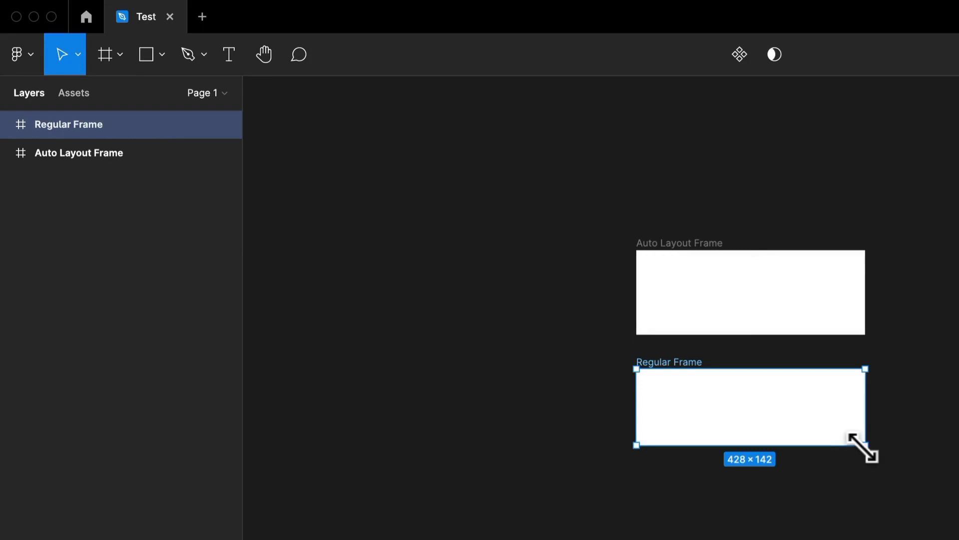
Draw a square of about 158 × 158 inside the Auto Layout Frame
left_click(757, 299)
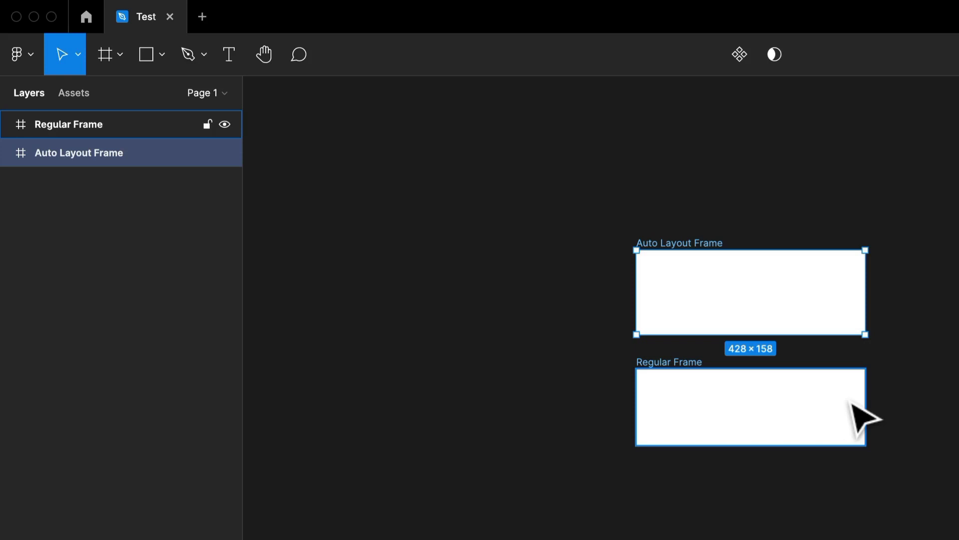
left_click(514, 325)
key("r")
mouse_move(434, 249)
left_mouse_down()
mouse_move(511, 323)
mouse_move(518, 334)
mouse_move(509, 335)
mouse_move(504, 312)
mouse_move(717, 318)
mouse_move(699, 295)
mouse_move(723, 302)
left_mouse_up()
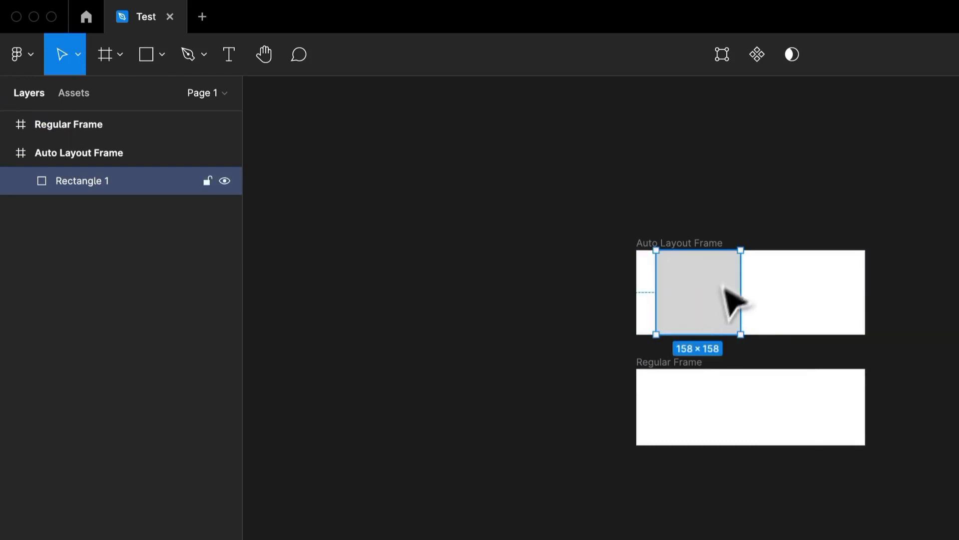
Resize the square to 110 × 110 and place a copy in the Regular Frame at about X 20, Y 16
left_click_drag(733, 255, 691, 410)
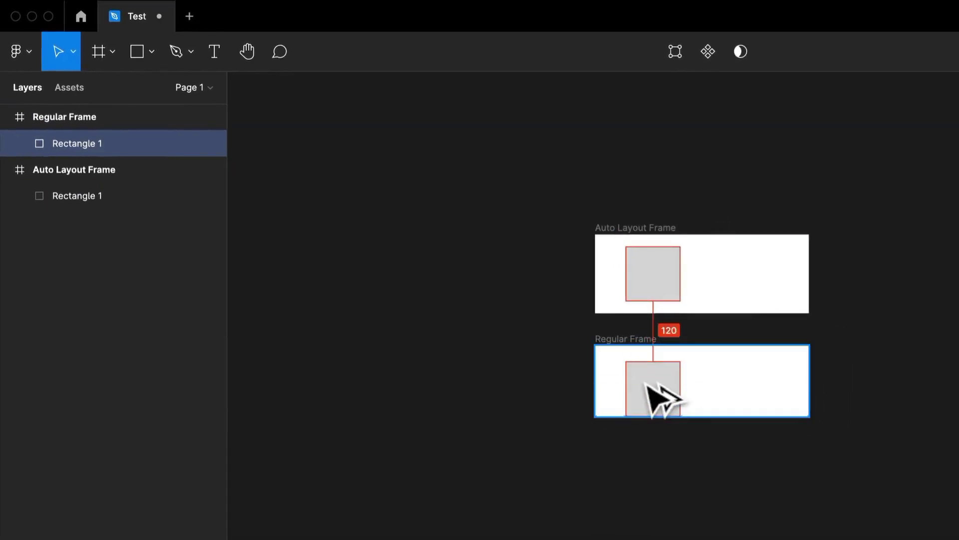
left_click_drag(647, 385, 652, 390)
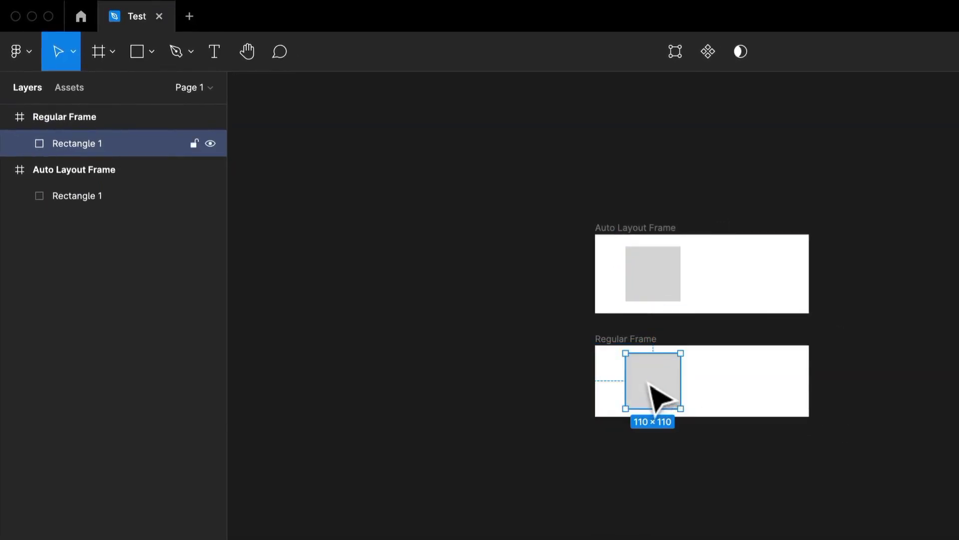
scroll(734, 269, "up", 5)
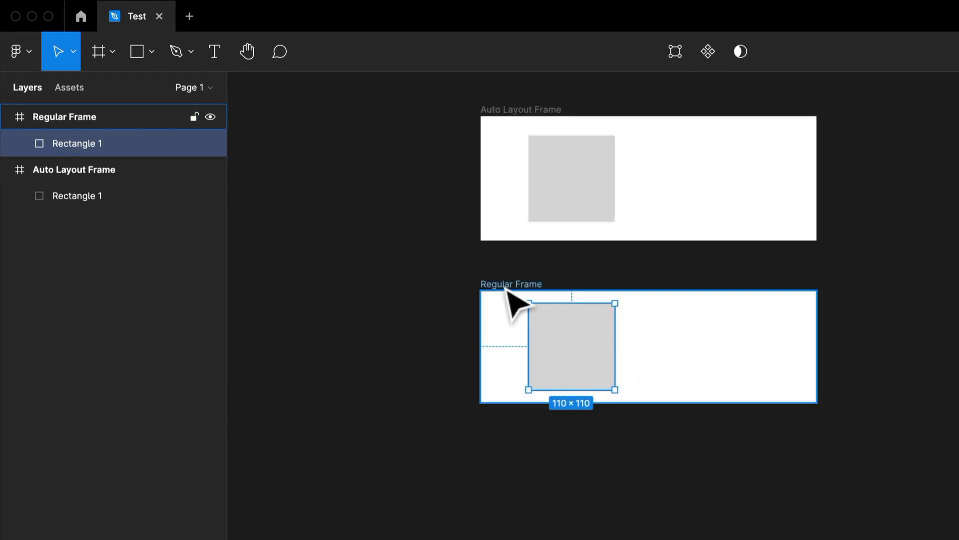
left_click_drag(559, 344, 529, 345)
Apply auto layout to the Auto Layout Frame
scroll(568, 364, "up", 2)
left_click(517, 157)
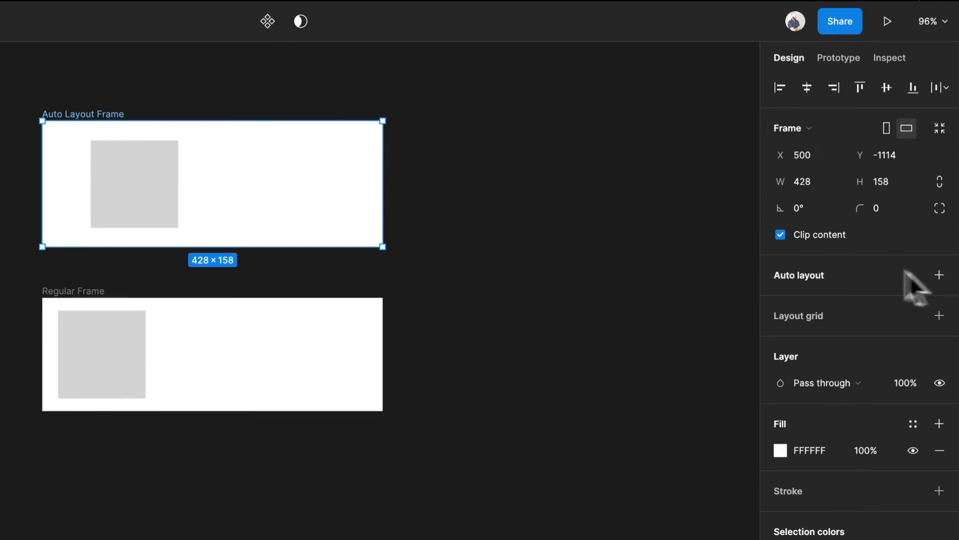
left_click(939, 275)
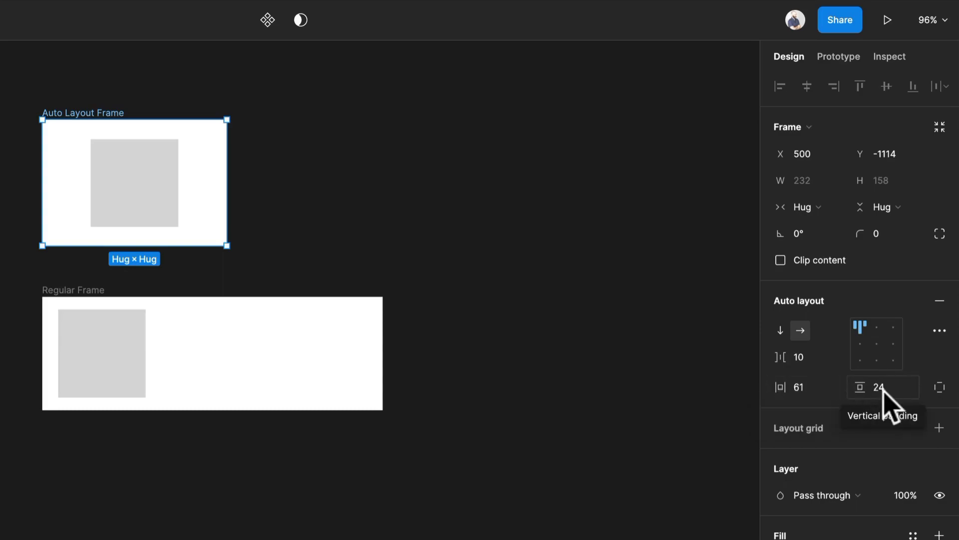
Duplicate the square inside the Auto Layout Frame four times to make a row of five
left_click(171, 204)
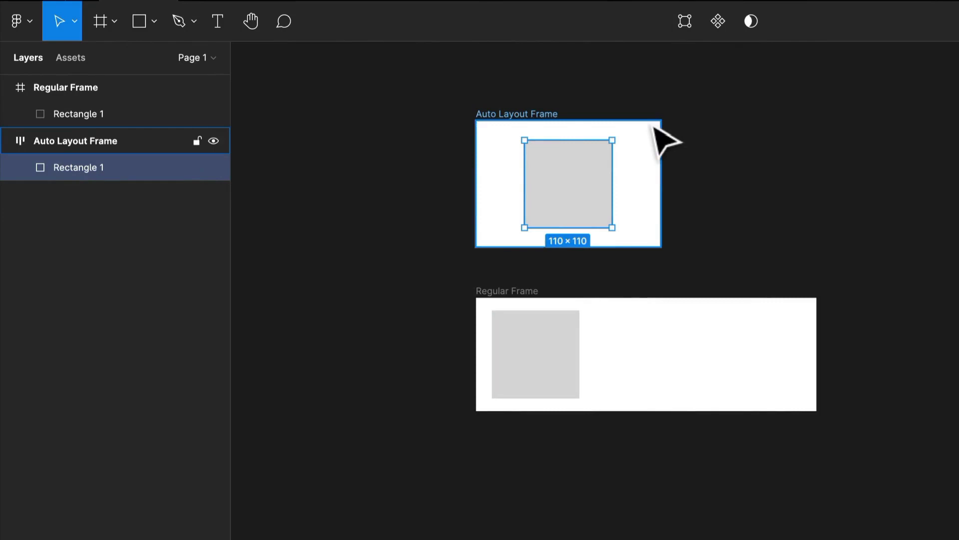
key("ctrl+d")
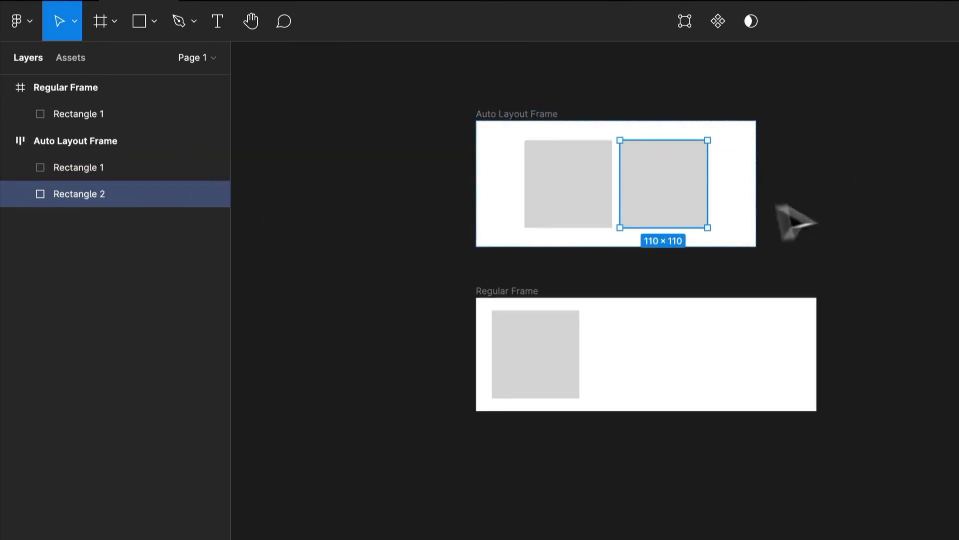
key("ctrl+d")
key("ctrl+d")
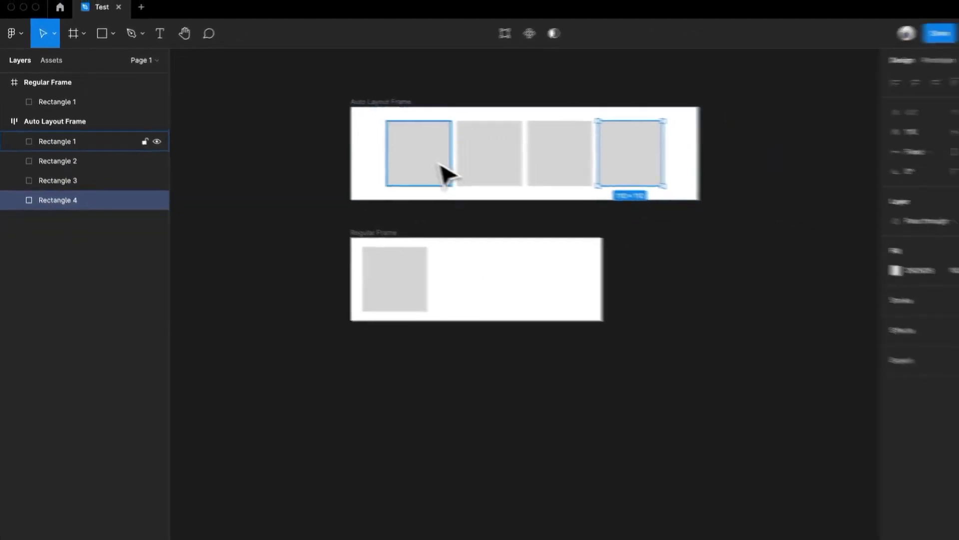
key("ctrl+d")
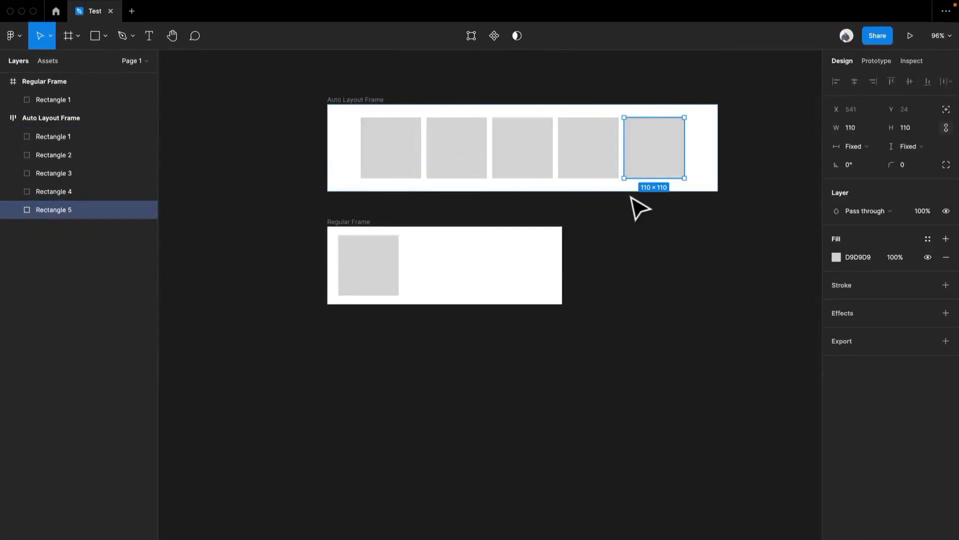
Switch the Auto Layout Frame's direction to vertical and back to horizontal
left_click(370, 102)
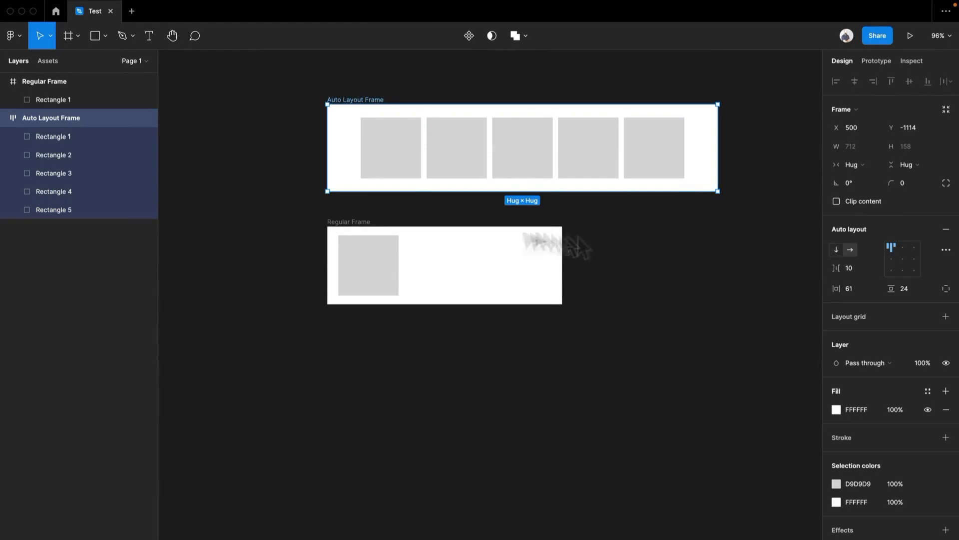
left_click(835, 250)
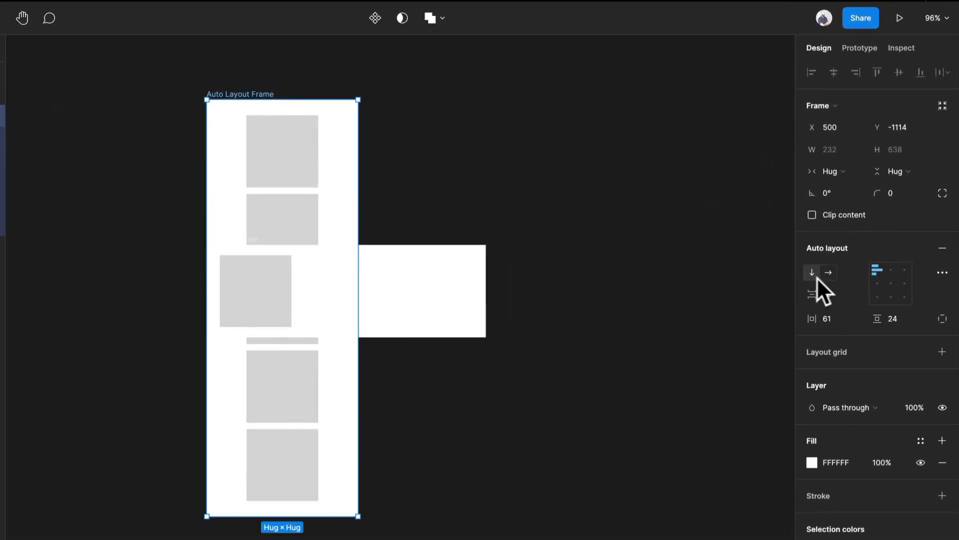
left_click(830, 274)
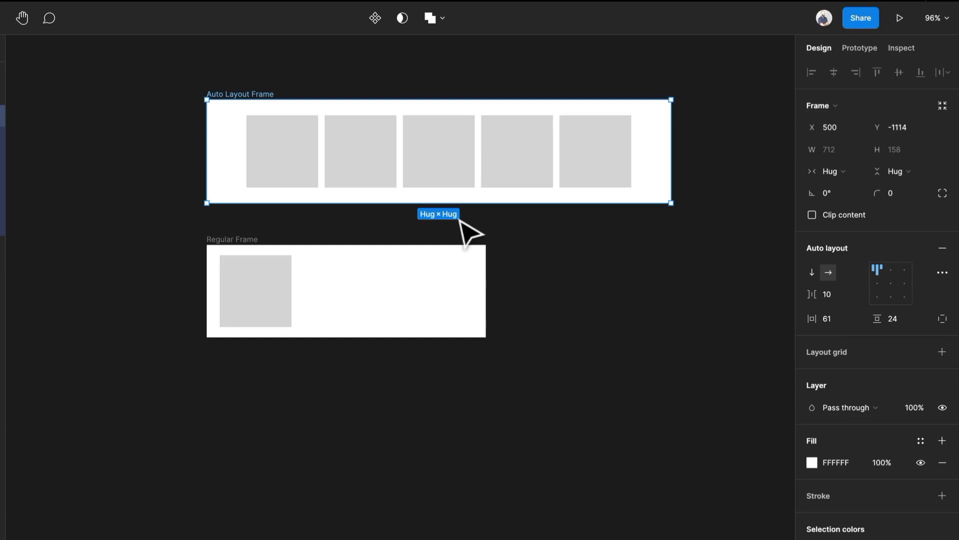
left_click(253, 162)
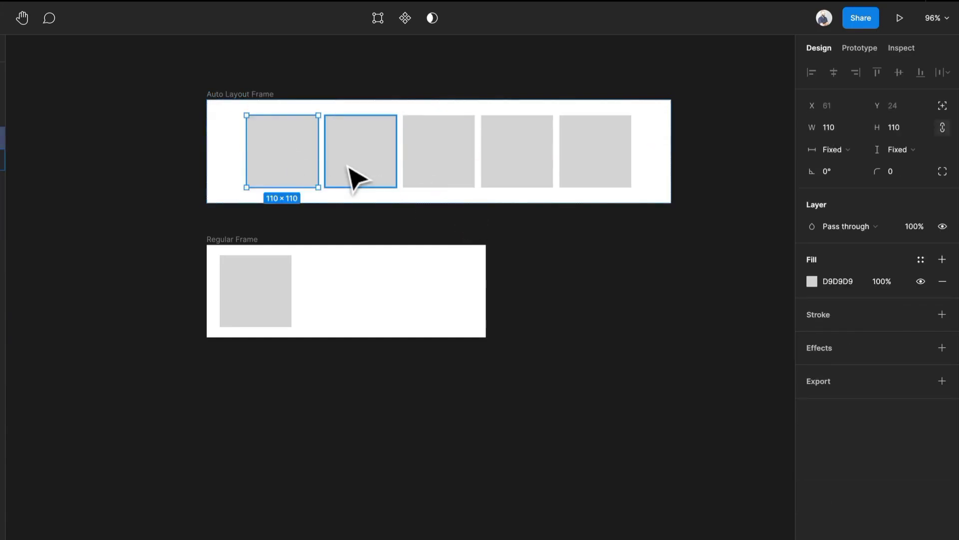
Move the Regular Frame well below the Auto Layout Frame and duplicate the square inside it
left_click_drag(266, 251, 267, 334)
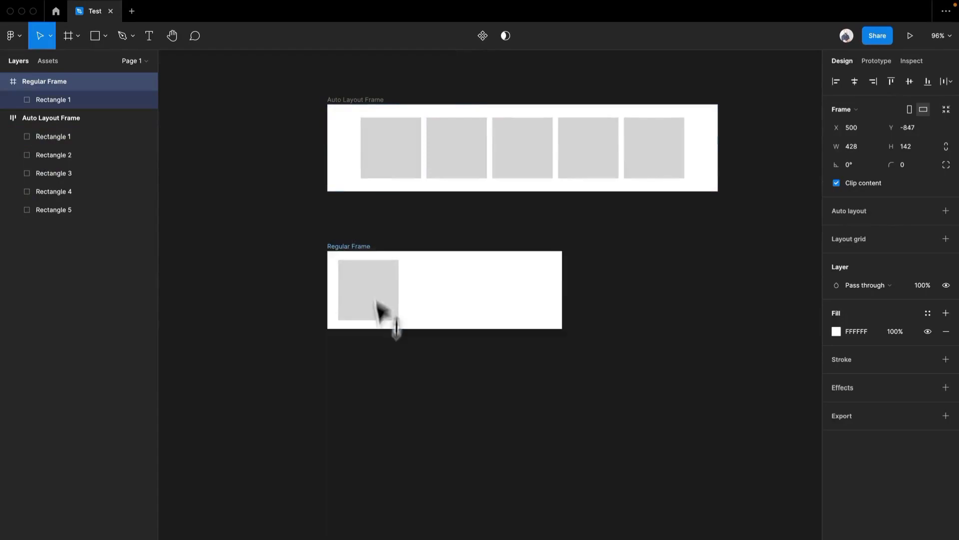
left_click_drag(379, 312, 358, 456)
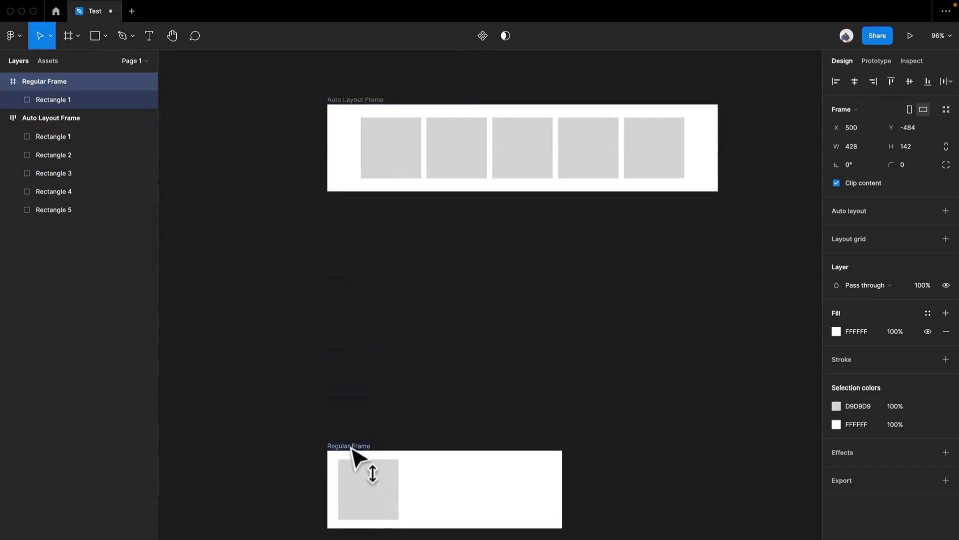
left_click(379, 509)
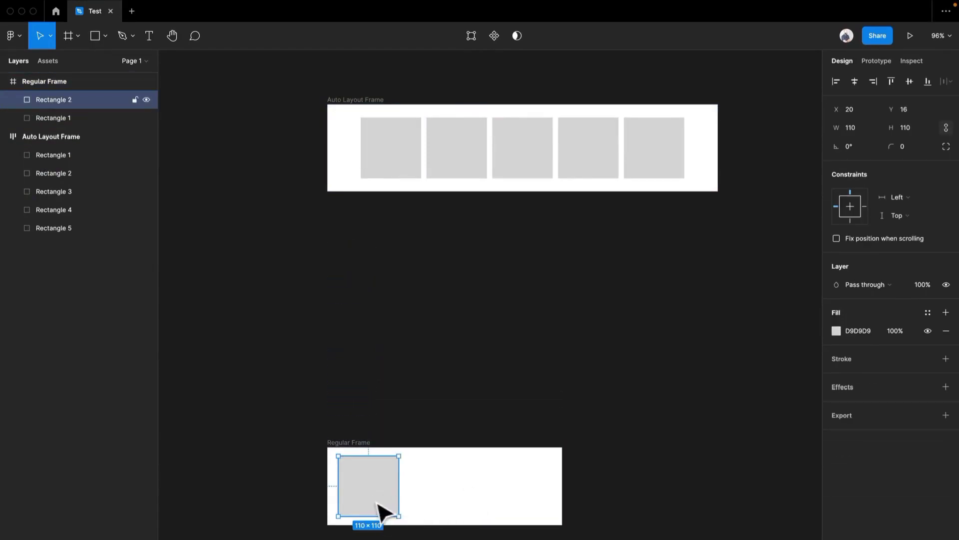
left_click_drag(365, 492, 431, 492)
Delete the Regular Frame together with its contents
left_click(374, 456, "shift")
left_click(379, 443)
key("Delete")
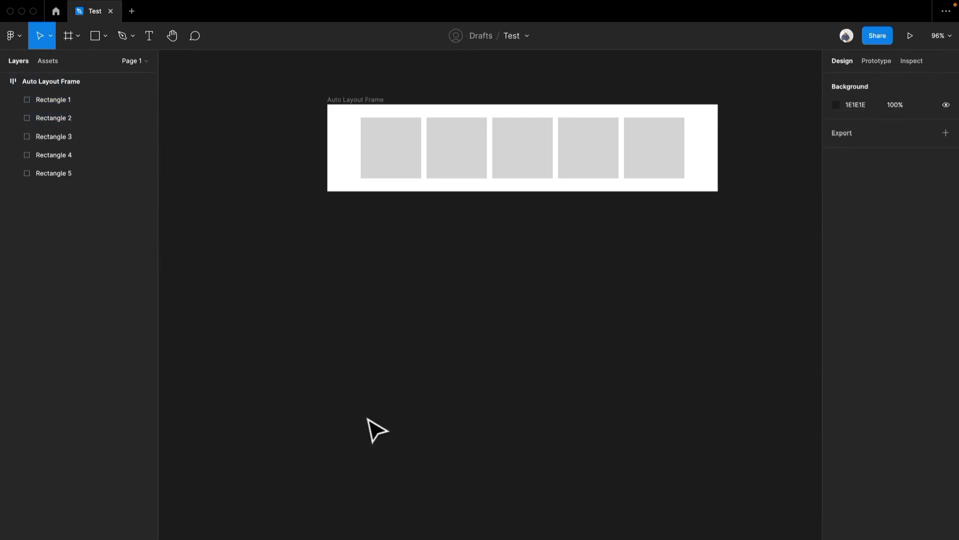
Delete the fifth square from the Auto Layout Frame
left_click(403, 161)
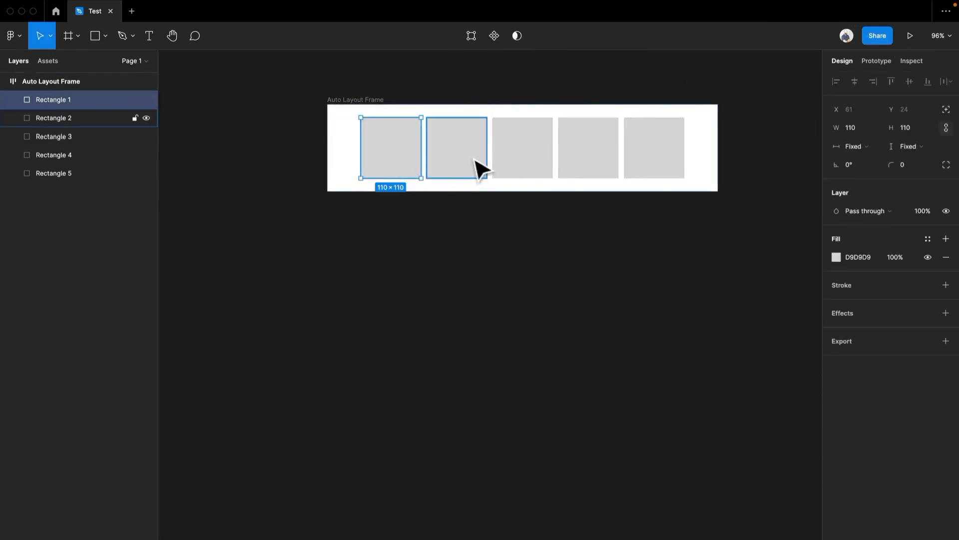
left_click(480, 168, "shift")
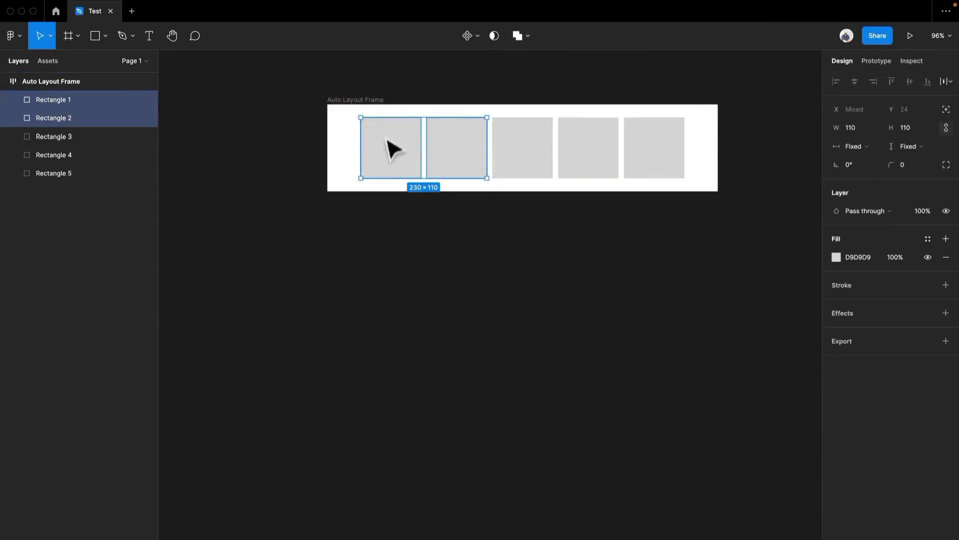
left_click(666, 165)
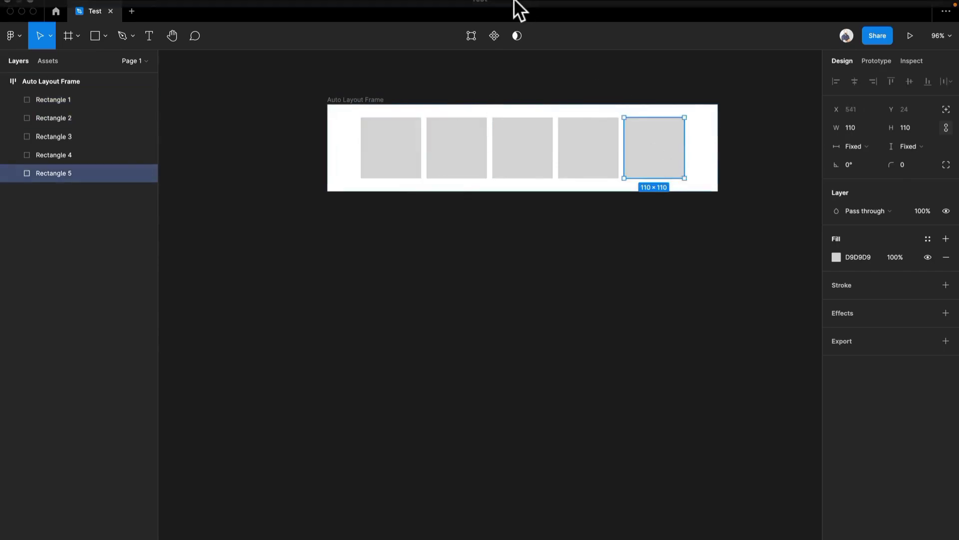
key("Delete")
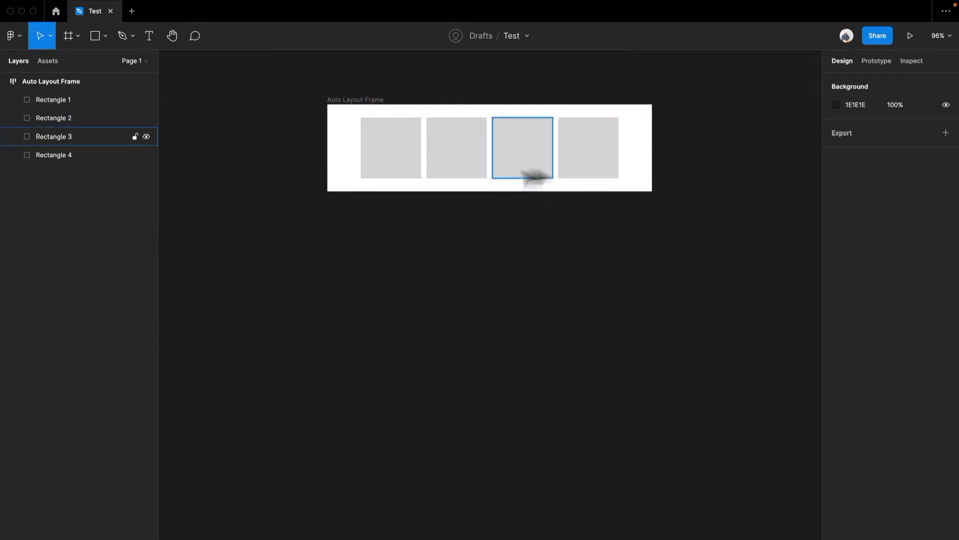
Wrap the first two squares, Rectangle 1 and Rectangle 2, in a nested auto layout frame
left_click(415, 160)
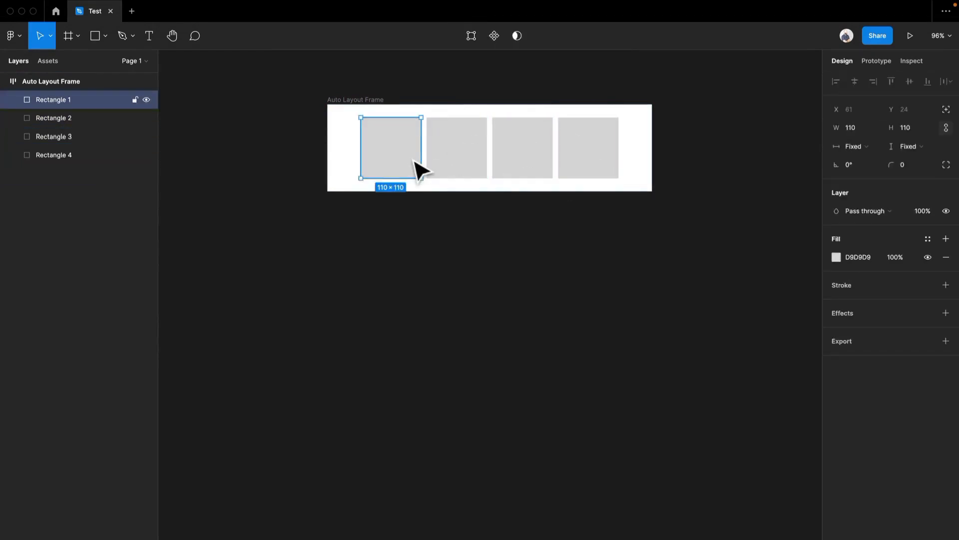
left_click(484, 173, "shift")
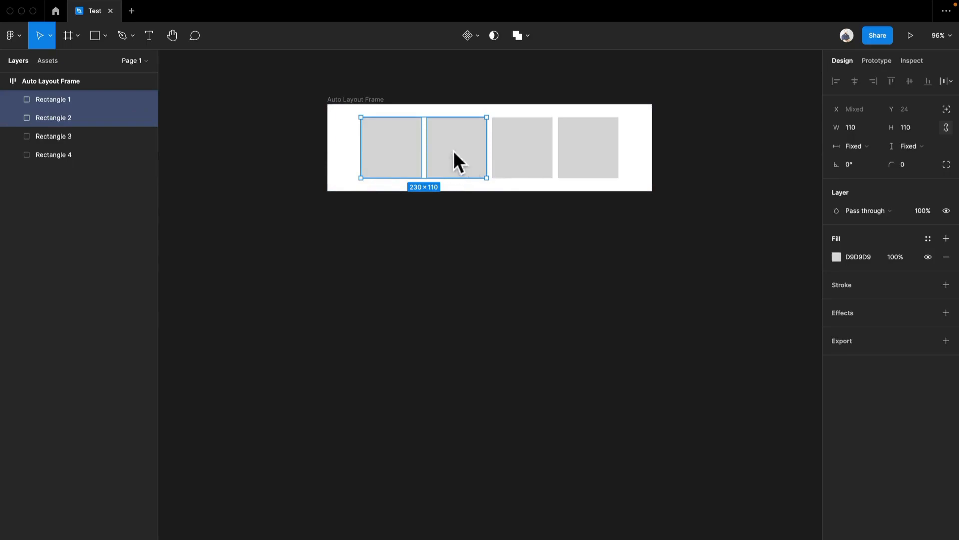
right_click(455, 157)
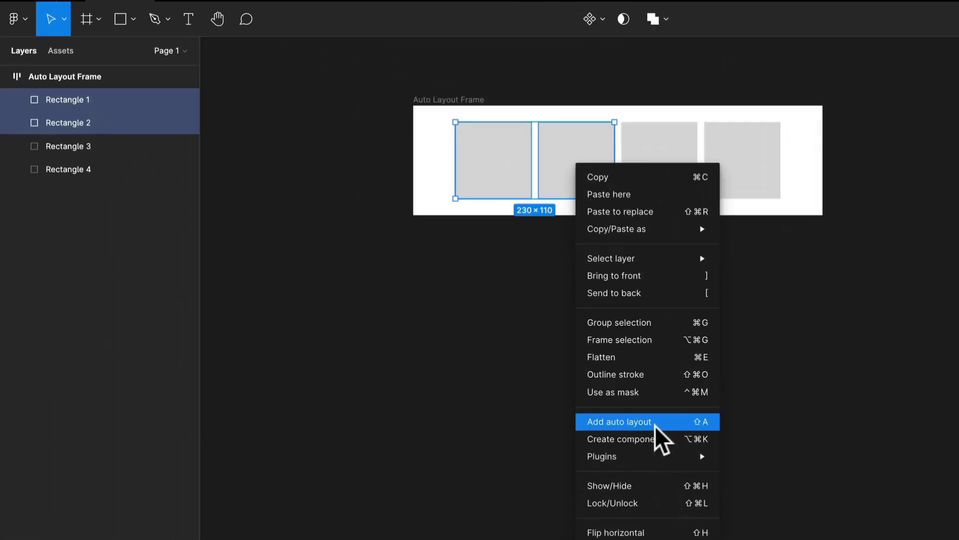
left_click(655, 425)
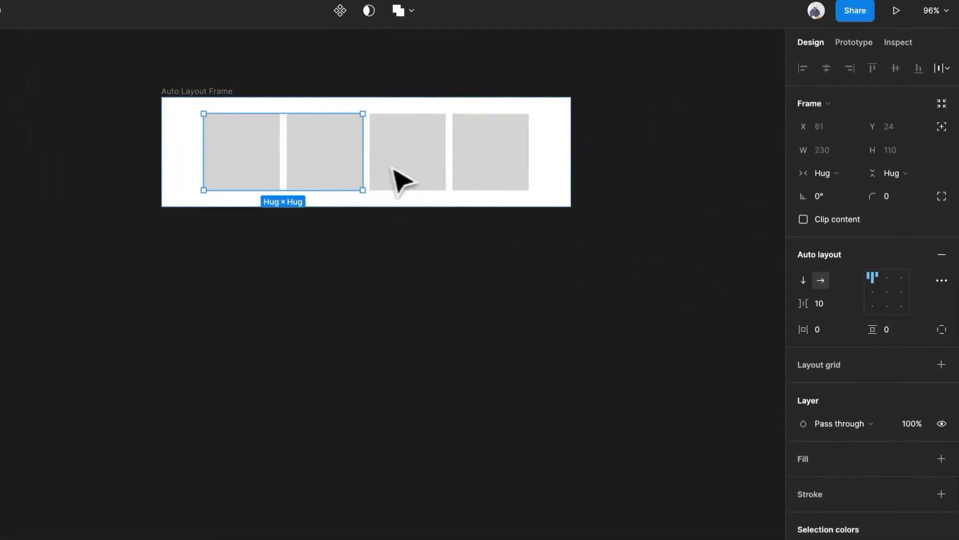
Wrap Rectangle 3 and Rectangle 4 in a second nested auto layout frame and expand both nested frames in the layer list
left_click(424, 183)
left_click(519, 181, "shift")
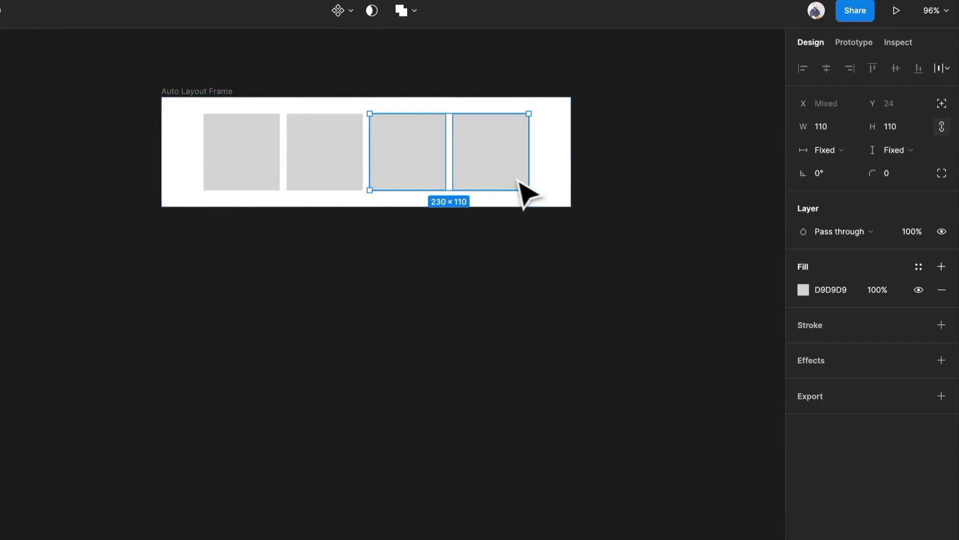
right_click(474, 155)
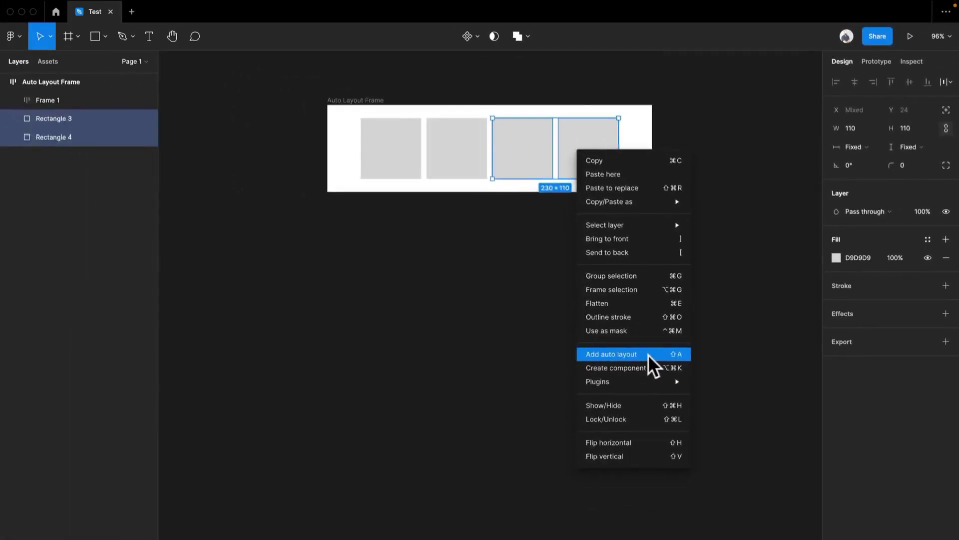
left_click(649, 355)
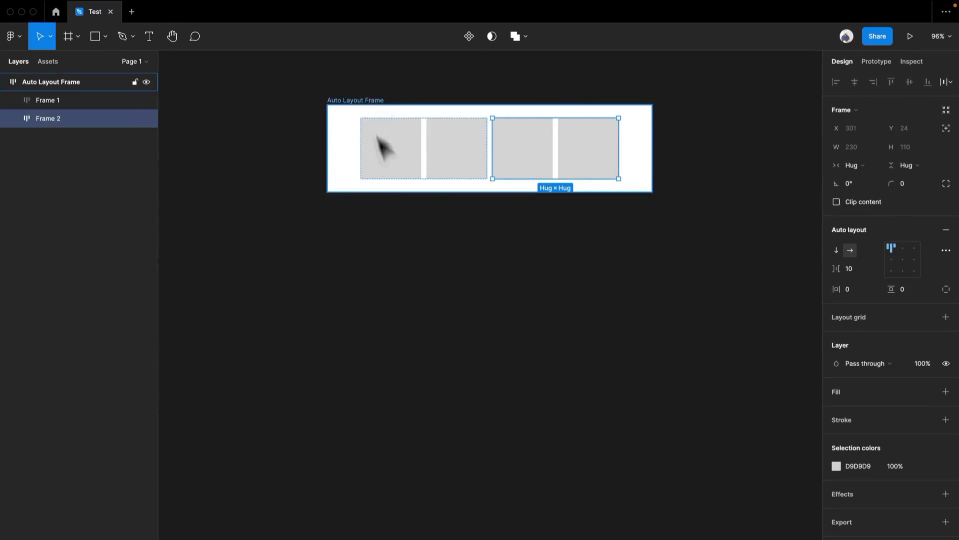
left_click(14, 119)
left_click(14, 100)
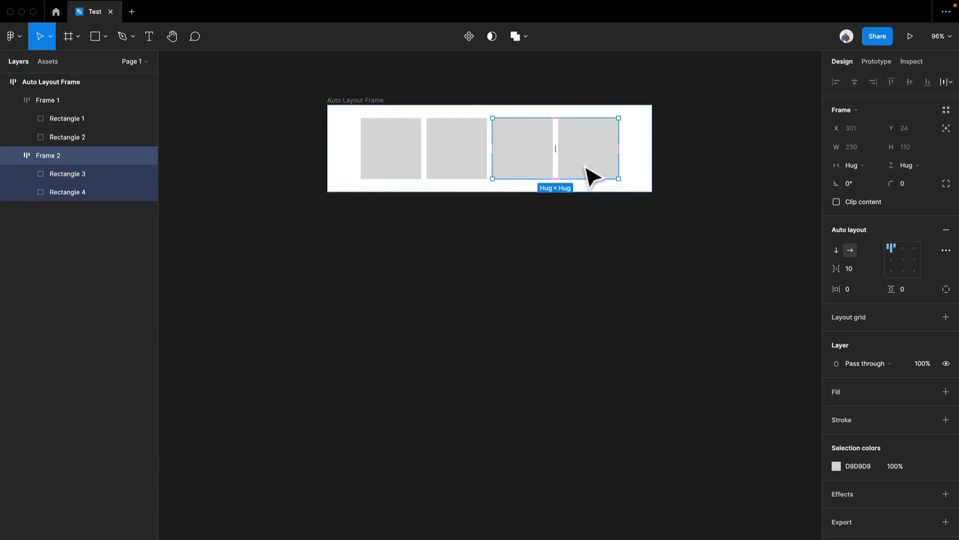
Set the outer Auto Layout Frame's direction to vertical so its two nested frames stack in rows
left_click(360, 103)
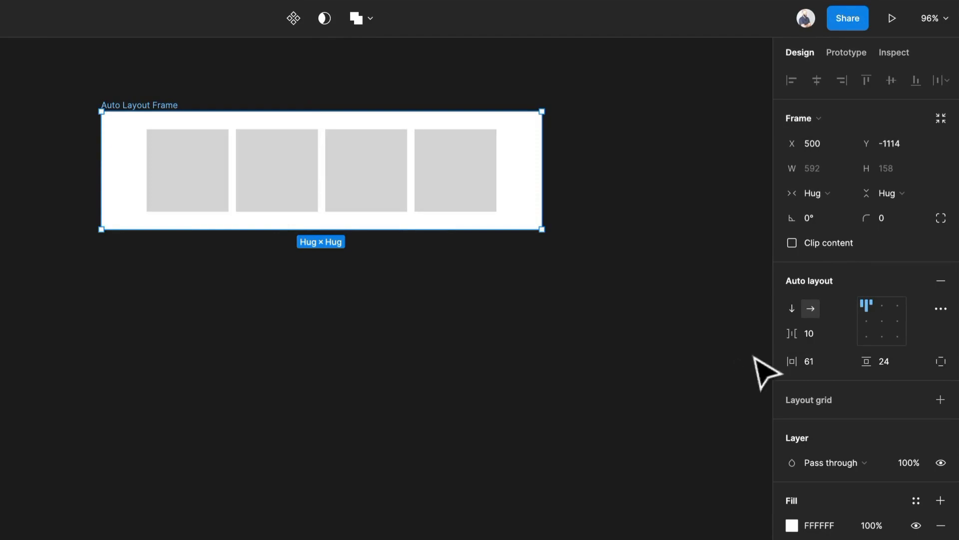
left_click(792, 309)
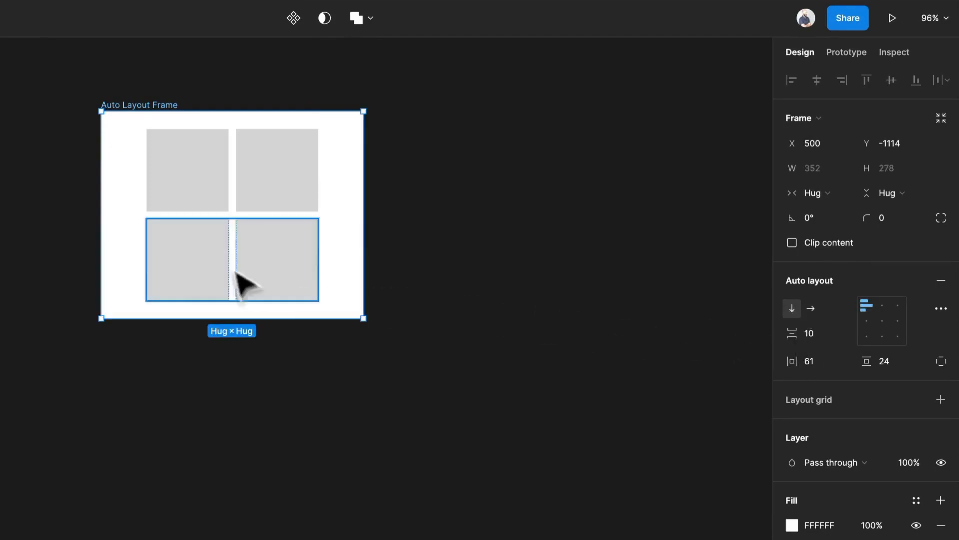
Duplicate the second nested frame, Frame 2, three times inside the Auto Layout Frame
left_click(300, 268)
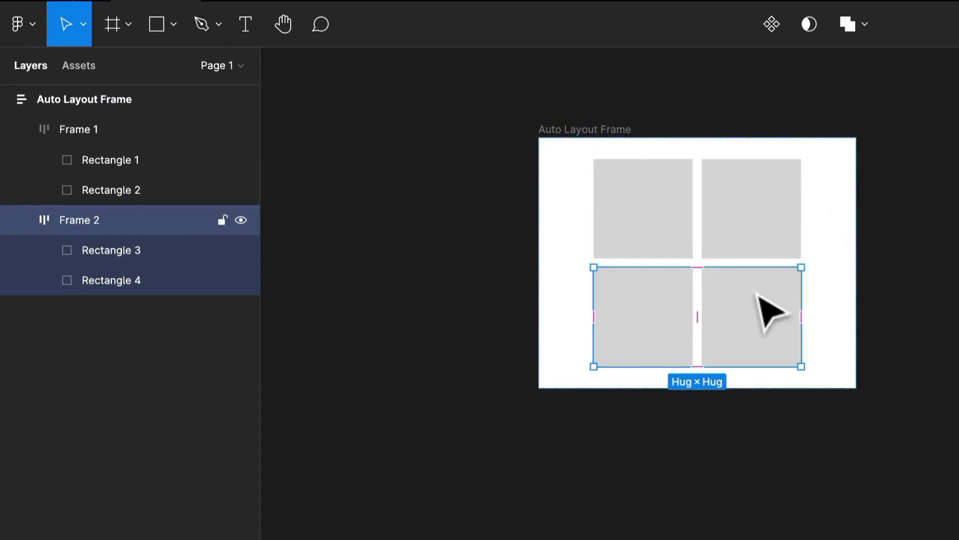
left_click(746, 320)
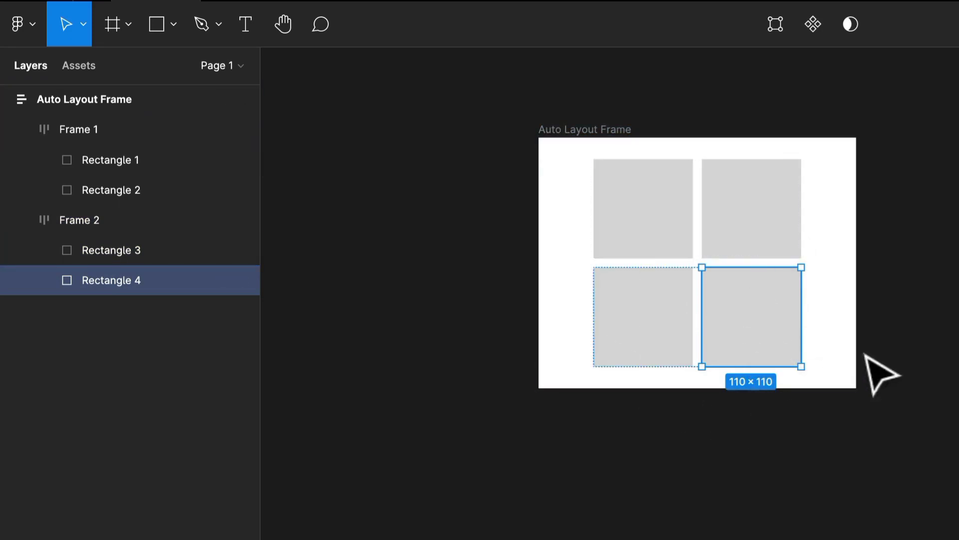
key("shift+Return")
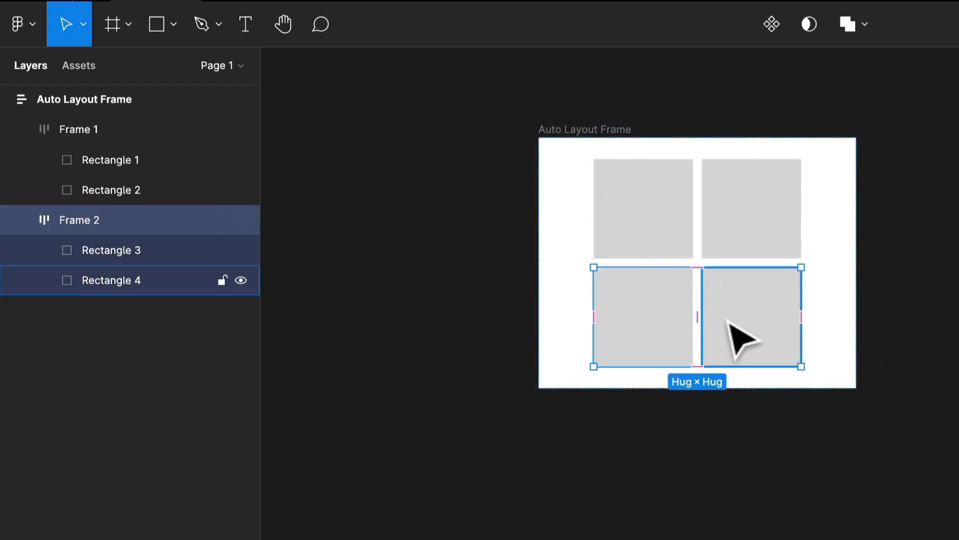
key("ctrl+d")
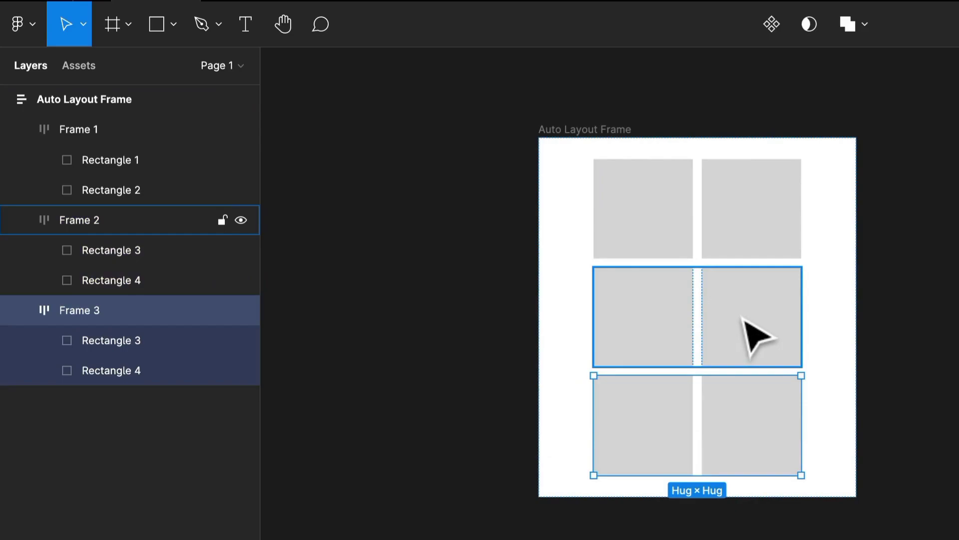
key("ctrl+d")
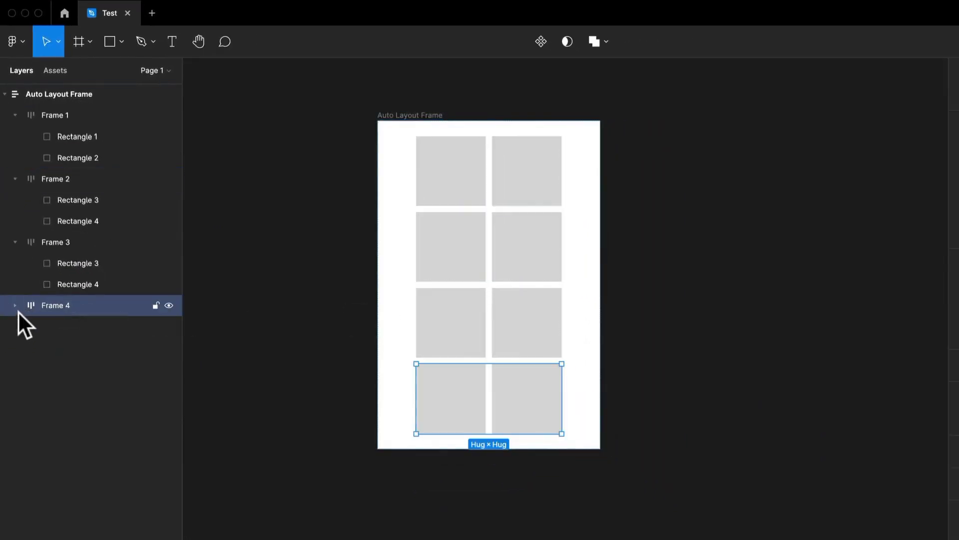
left_click(15, 304)
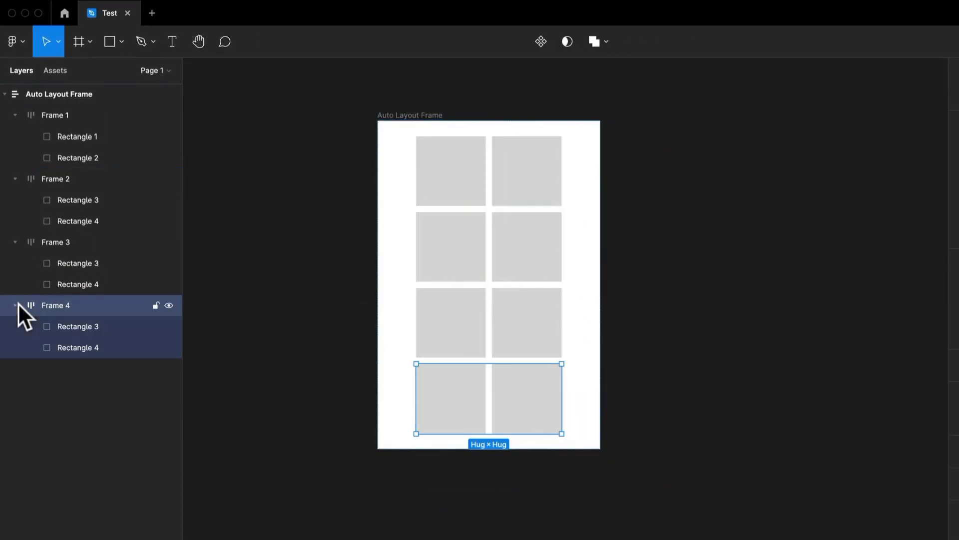
key("ctrl+d")
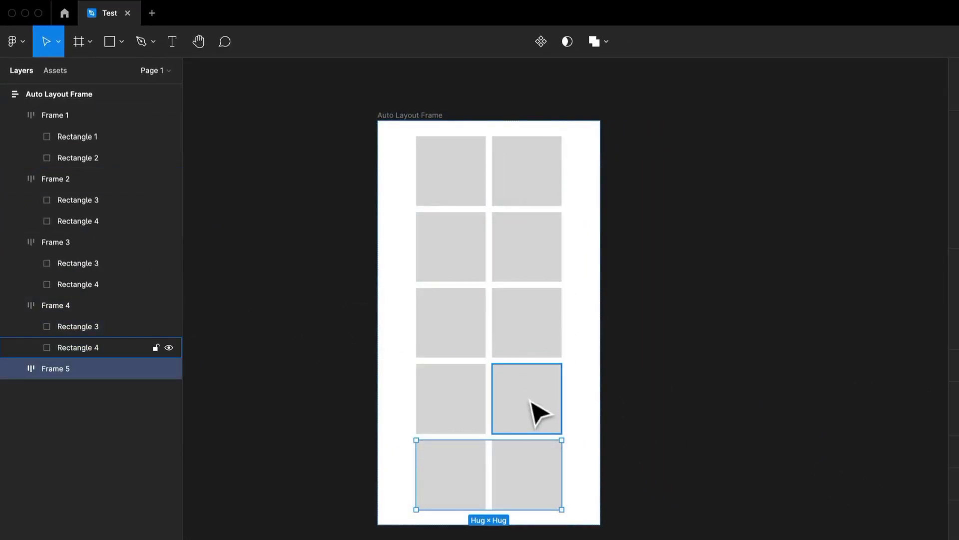
Undo the three duplications of the nested frame
key("ctrl+z")
key("ctrl+z")
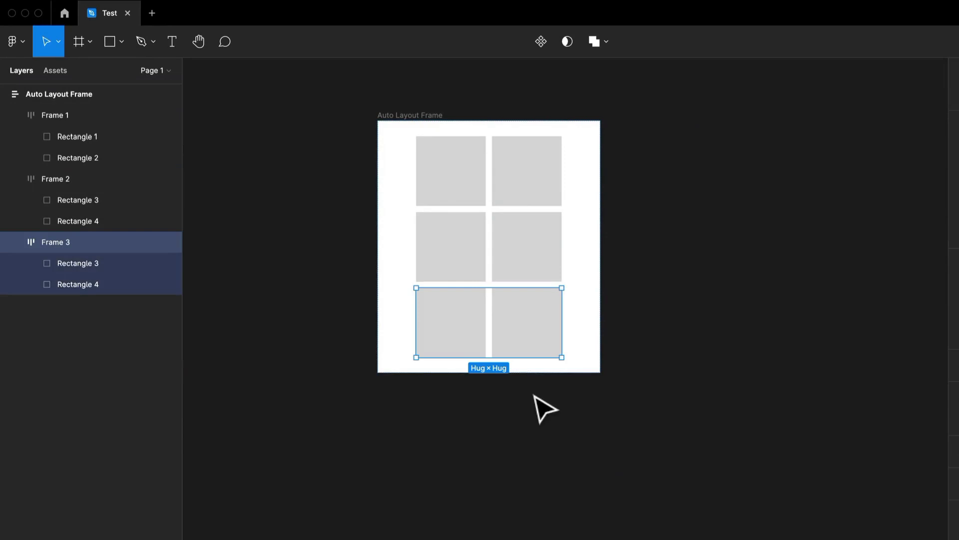
key("ctrl+z")
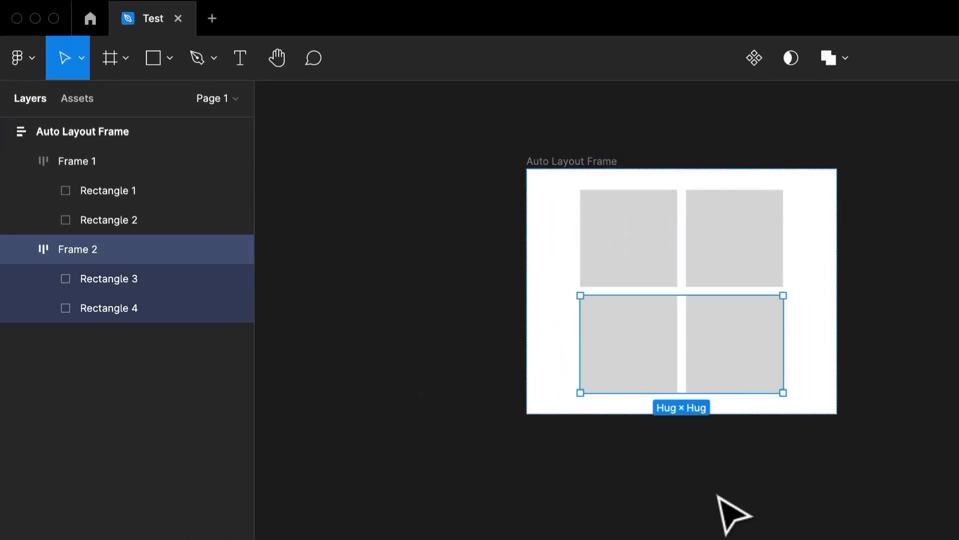
Change the fill of Rectangle 4 in Frame 2 to red, FF0000
left_click(714, 378)
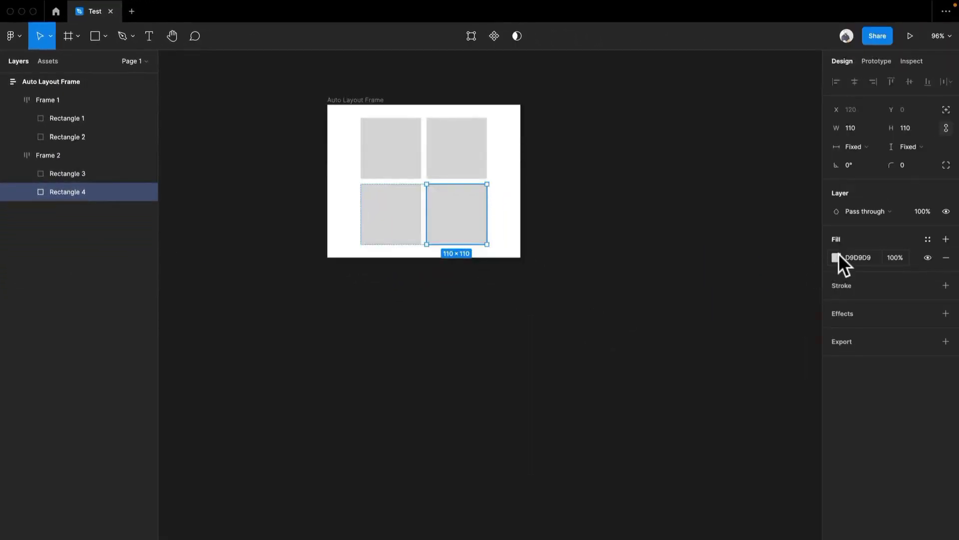
left_click(836, 257)
left_click_drag(792, 306, 869, 265)
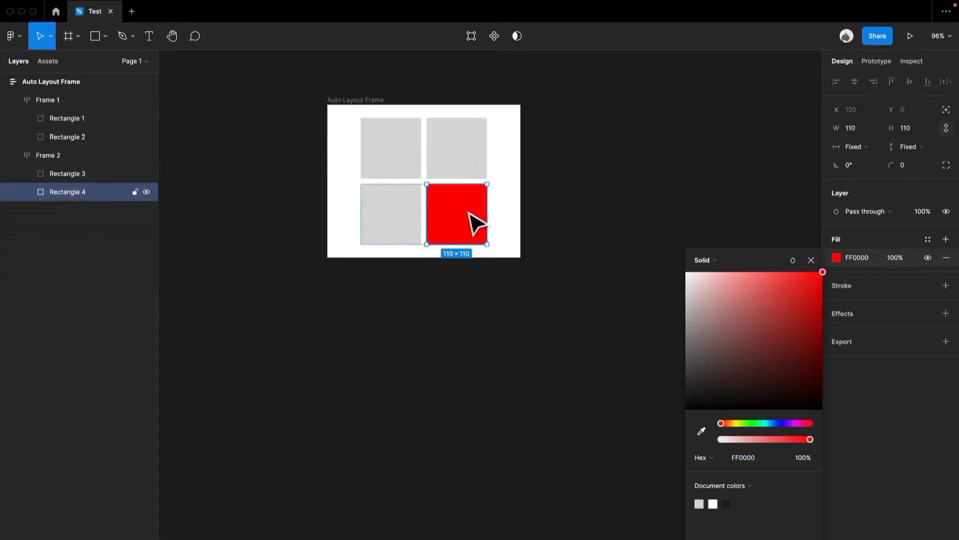
Swap the red square back and forth with Rectangle 3, ending with it first in its row
key("Left")
key("Right")
key("Left")
key("Right")
key("Left")
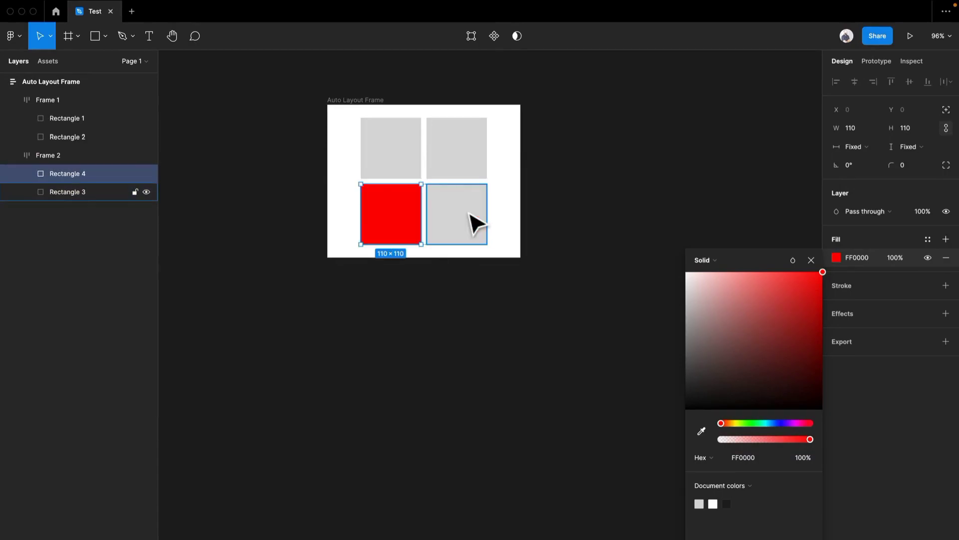
Move Frame 2 repeatedly above and below Frame 1 in the stack, ending with it below
left_click(514, 221)
left_click(482, 231)
key("Up")
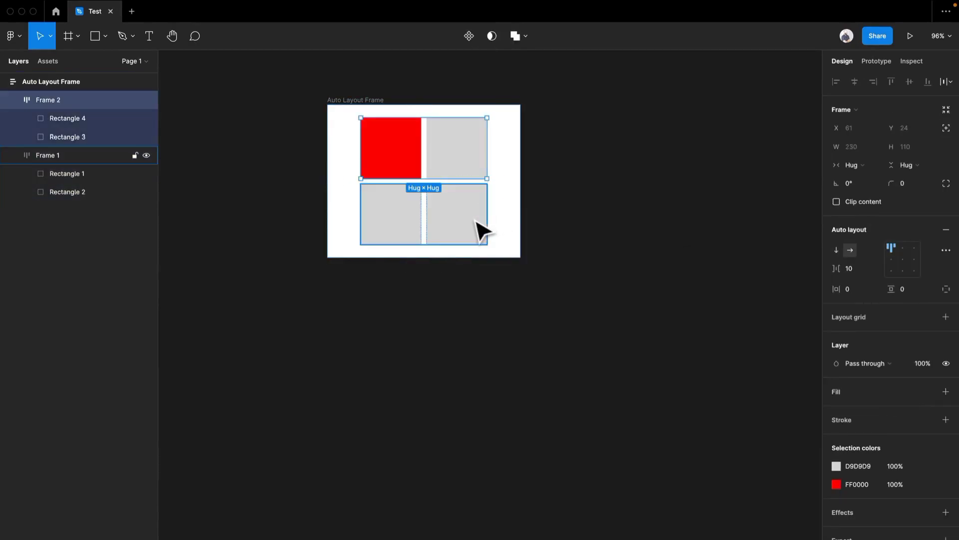
key("Down")
key("Up")
key("Down")
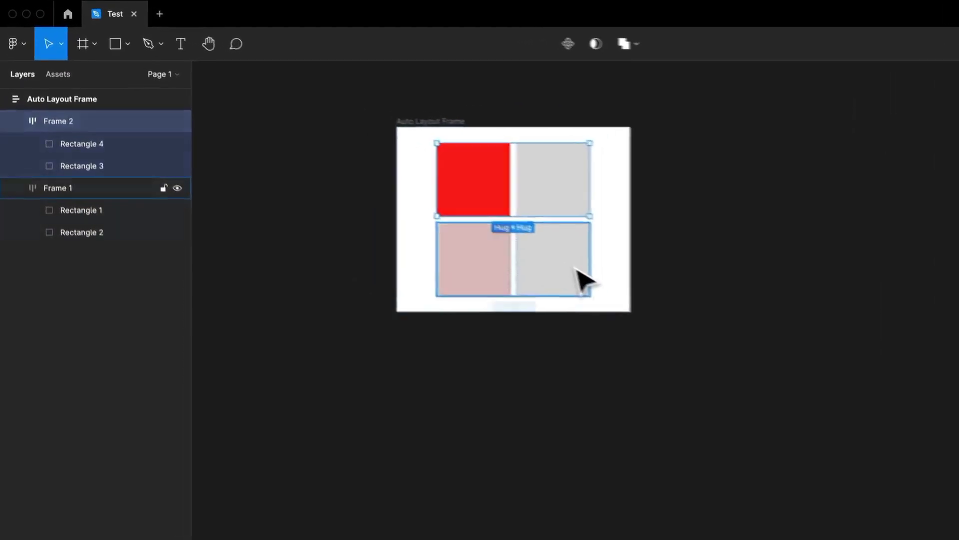
key("Up")
key("Down")
key("Up")
key("Down")
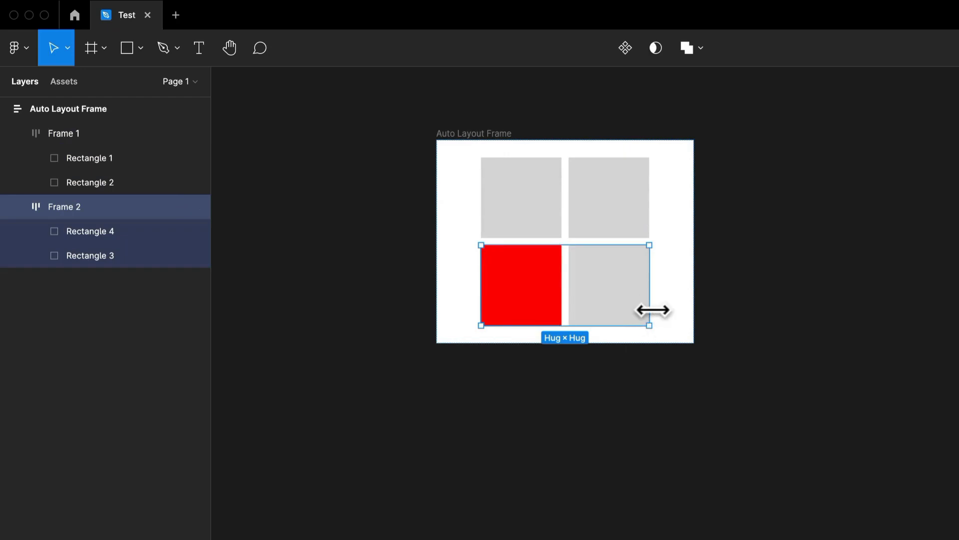
left_click_drag(626, 306, 628, 270)
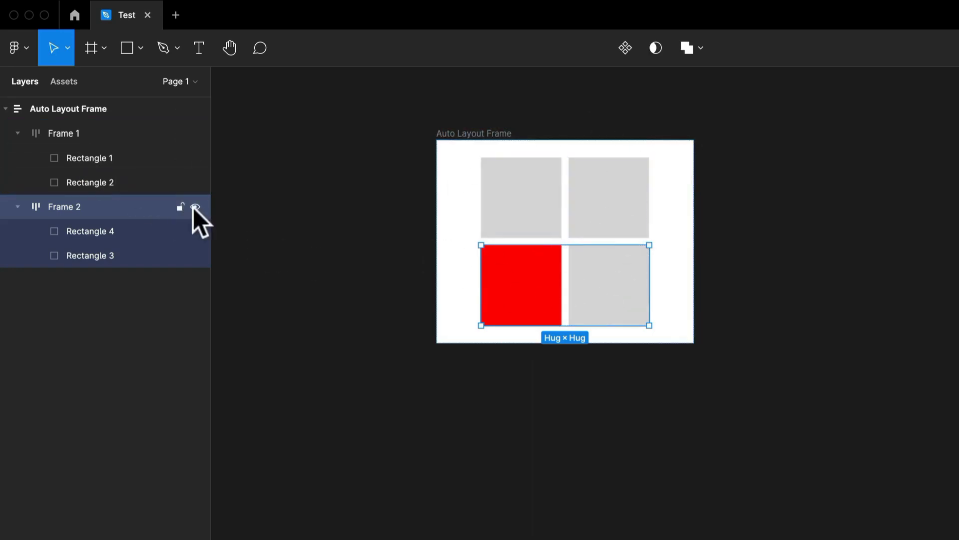
Toggle Frame 2's visibility off and on several times, leaving the frame shown
left_click(195, 207)
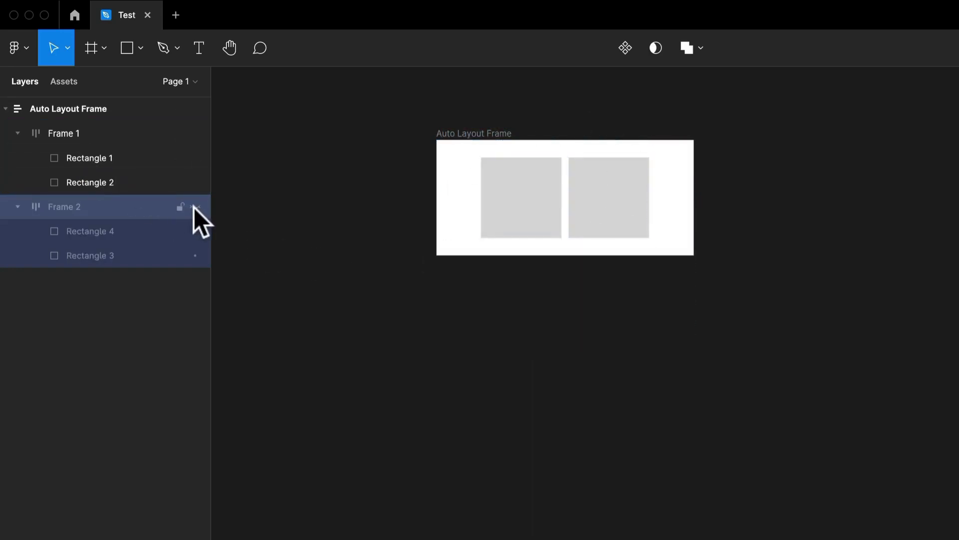
left_click(195, 207)
left_click(194, 207)
left_click(194, 206)
left_click(195, 207)
left_click(195, 206)
left_click(195, 207)
left_click(195, 207)
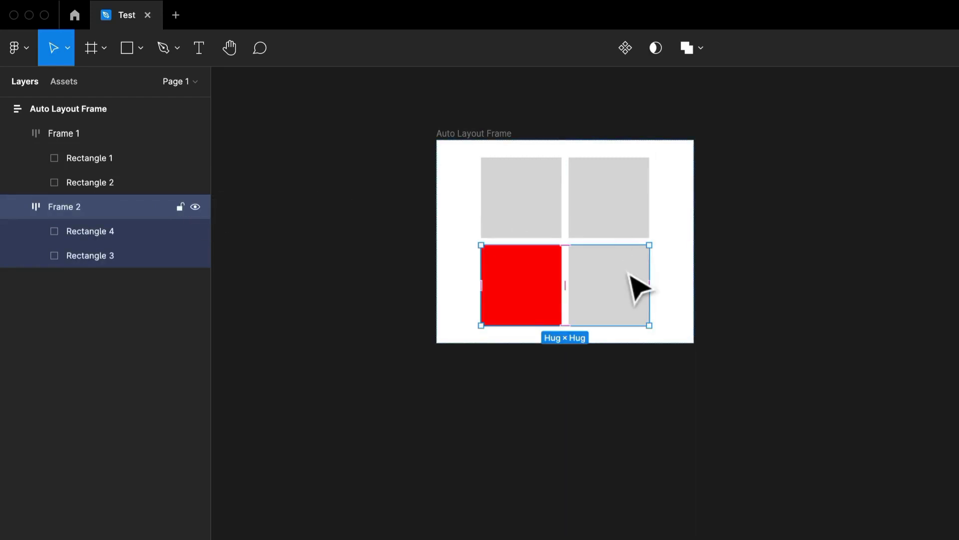
Delete Frame 2 from the Auto Layout Frame and undo the deletion
key("Delete")
key("ctrl+z")
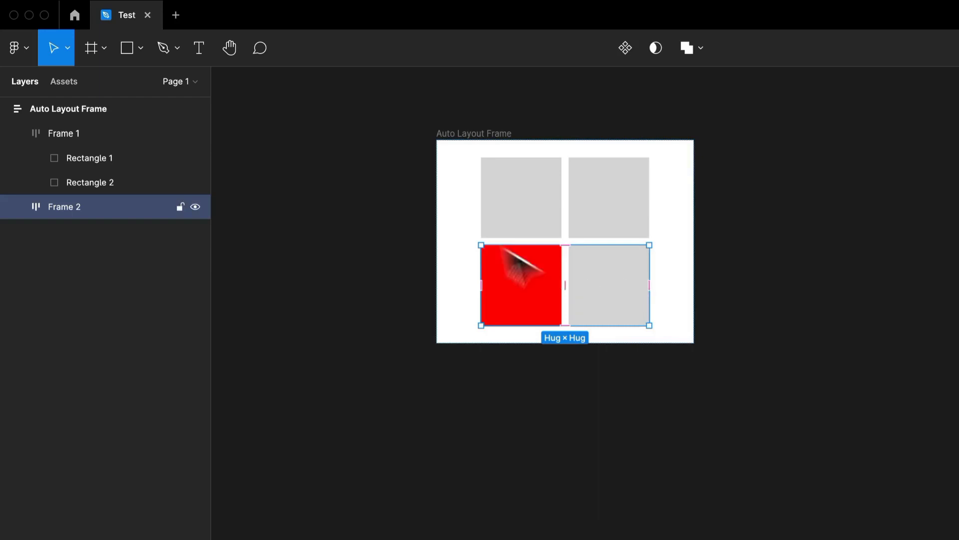
Select the outer Auto Layout Frame
left_click(489, 132)
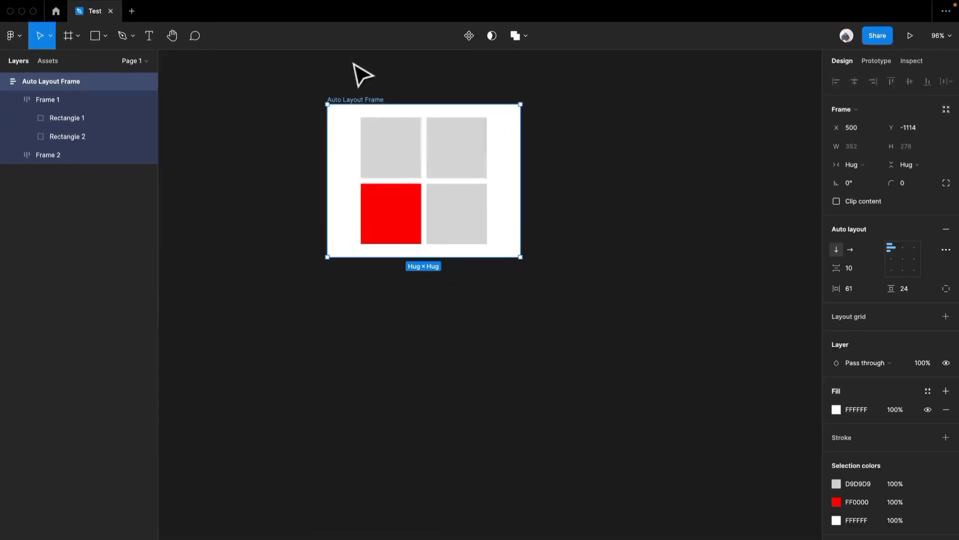